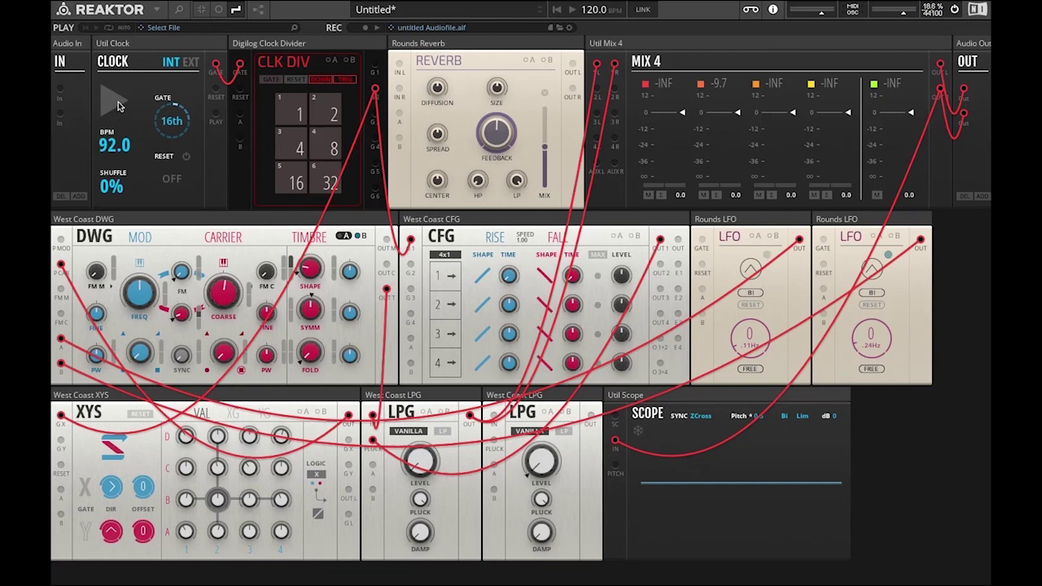
# Start and stop the Util Clock, then mute Mix 4 channel 1 so it reads -INF.
pyautogui.click(118, 105)
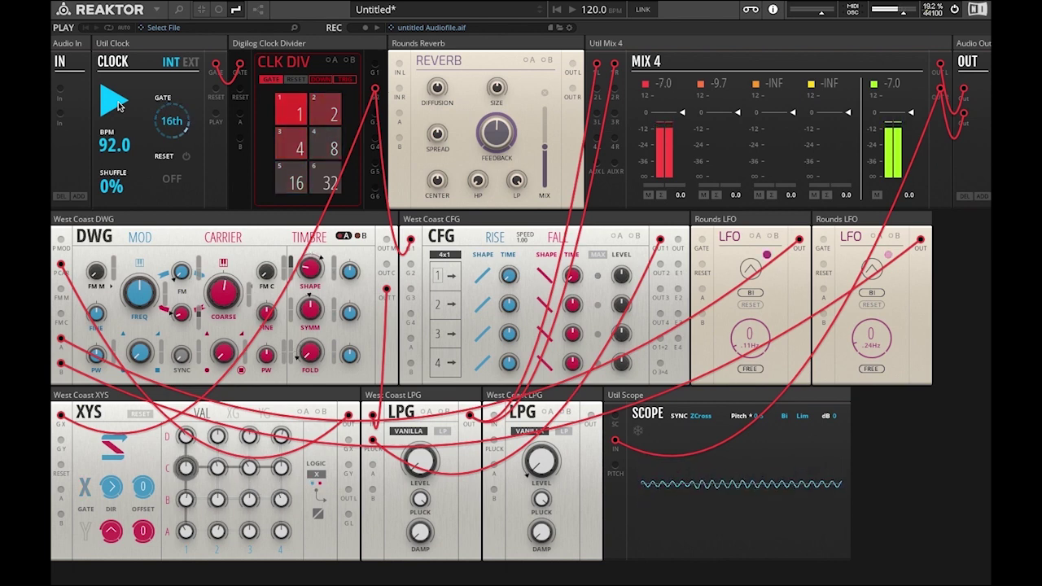
pyautogui.click(114, 102)
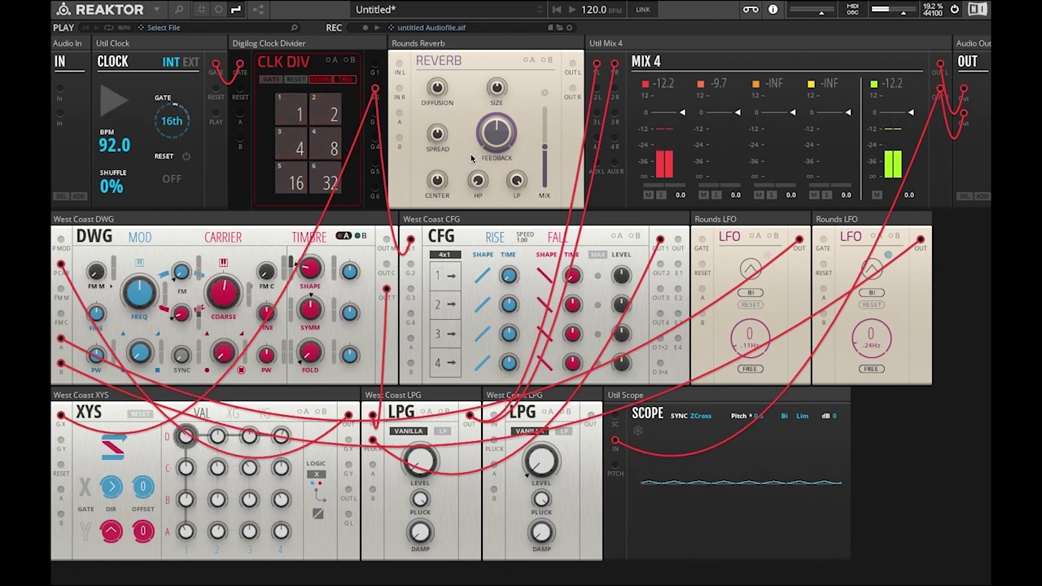
pyautogui.click(650, 195)
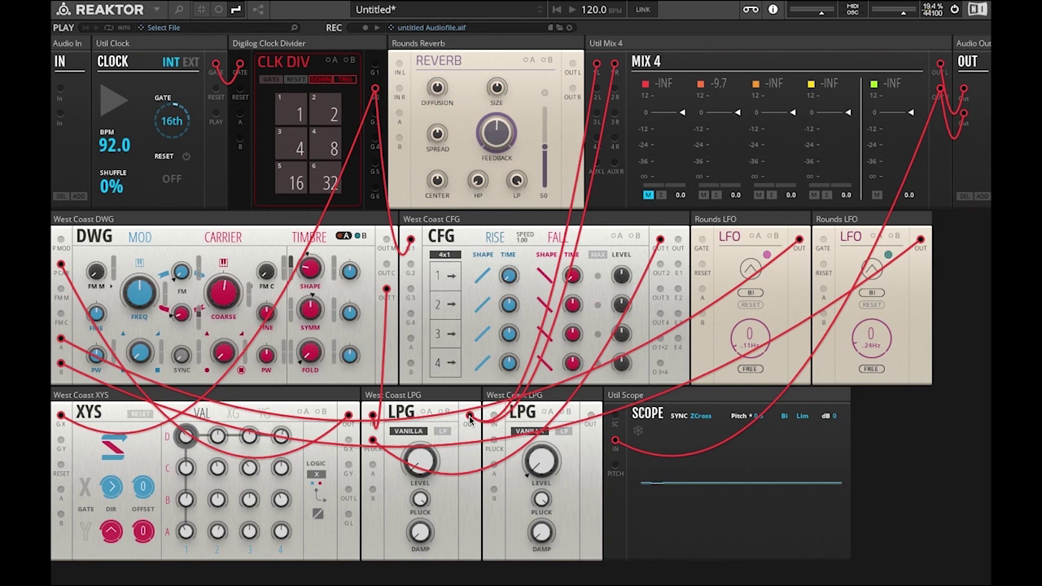
# Cable the first LPG OUT into Reverb IN L/R and Reverb OUT L into Mix 4 channel 2, then restart playback.
pyautogui.moveTo(470, 419); pyautogui.dragTo(399, 68)
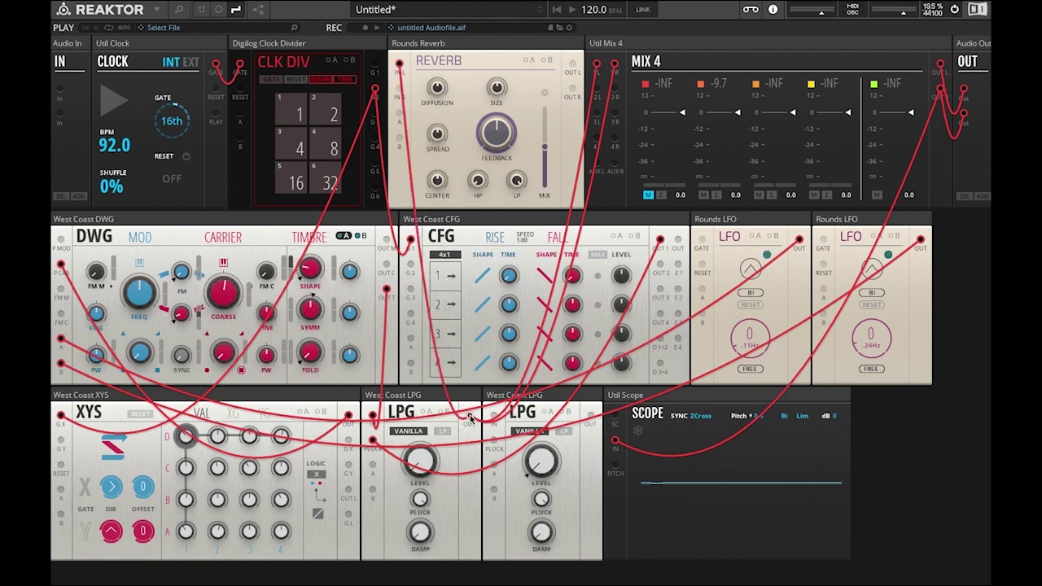
pyautogui.moveTo(470, 419); pyautogui.dragTo(400, 96)
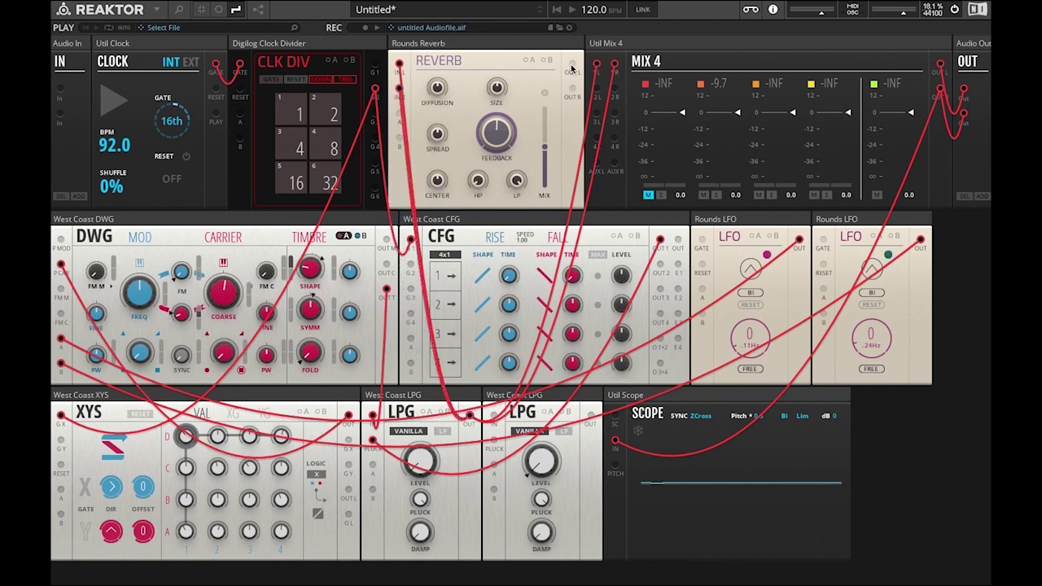
pyautogui.moveTo(572, 65); pyautogui.dragTo(615, 89)
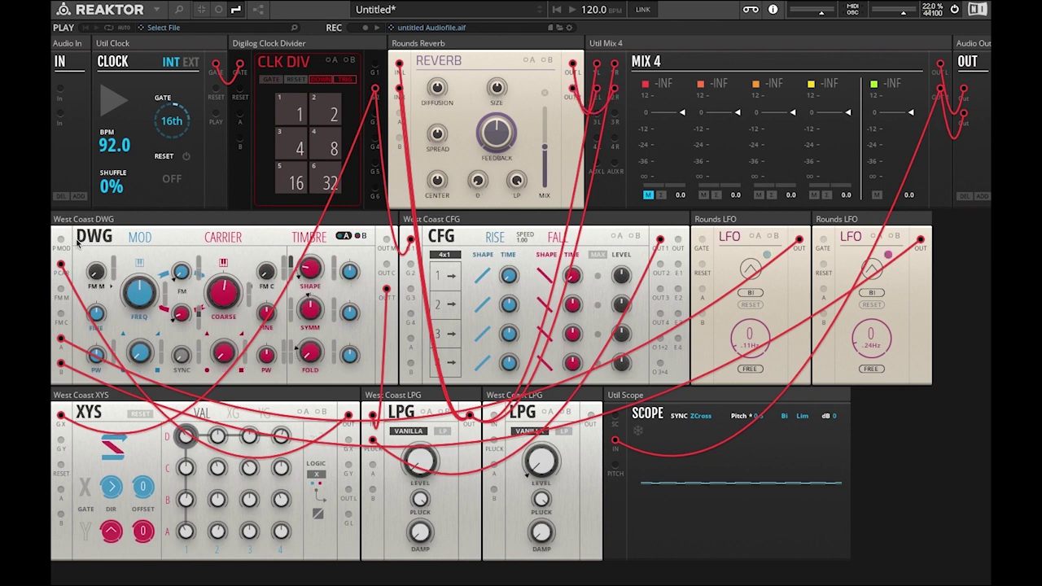
pyautogui.moveTo(222, 287); pyautogui.dragTo(215, 297)
pyautogui.click(111, 99)
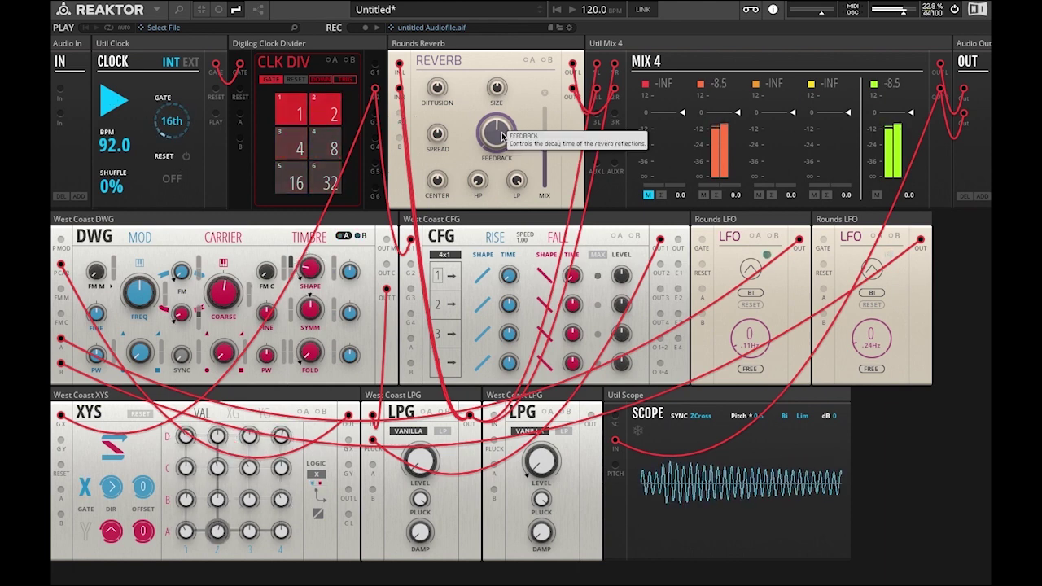
# Raise the reverb Feedback to 63.2, Size to about 75.7 and HP to 14.8.
pyautogui.moveTo(502, 136); pyautogui.dragTo(504, 103)
pyautogui.moveTo(500, 84)
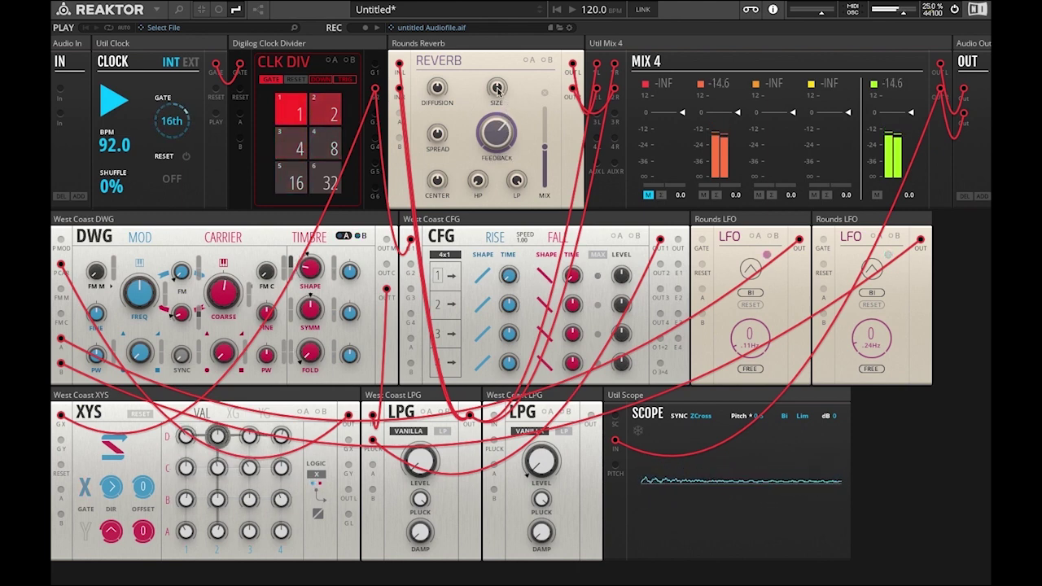
pyautogui.moveTo(499, 79); pyautogui.dragTo(500, 47)
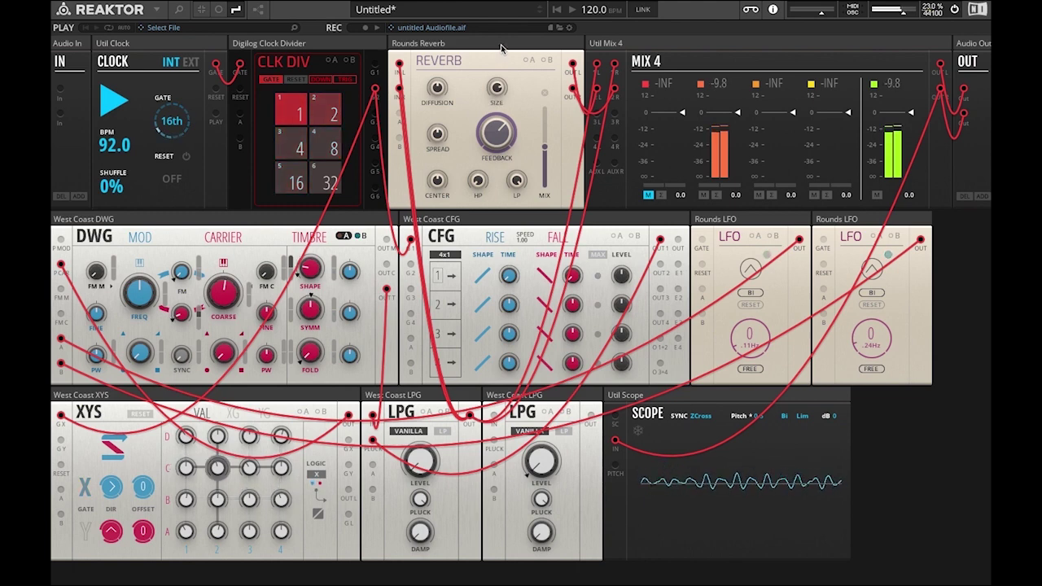
pyautogui.moveTo(500, 108)
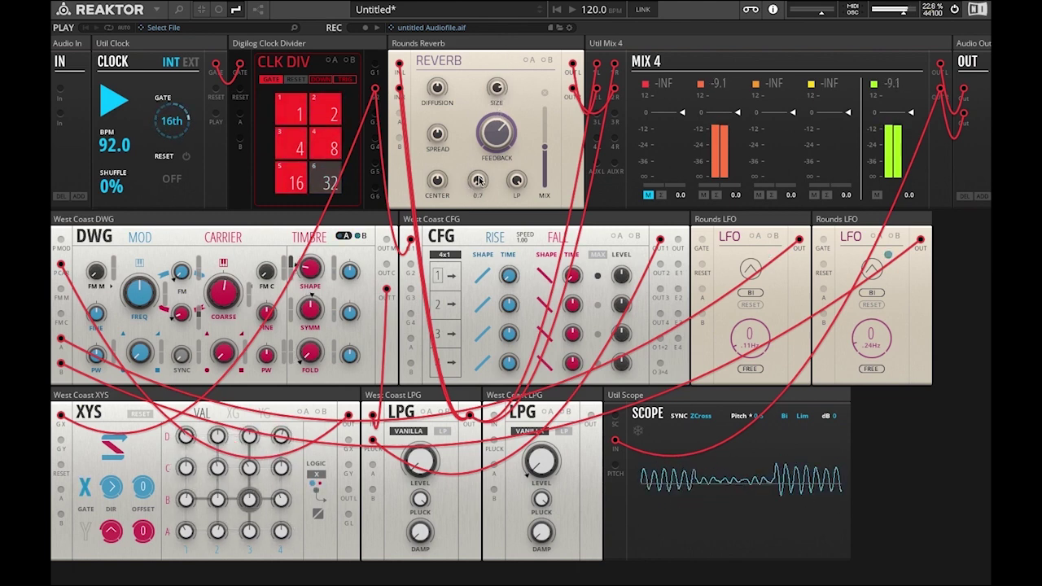
pyautogui.moveTo(479, 181); pyautogui.dragTo(480, 156)
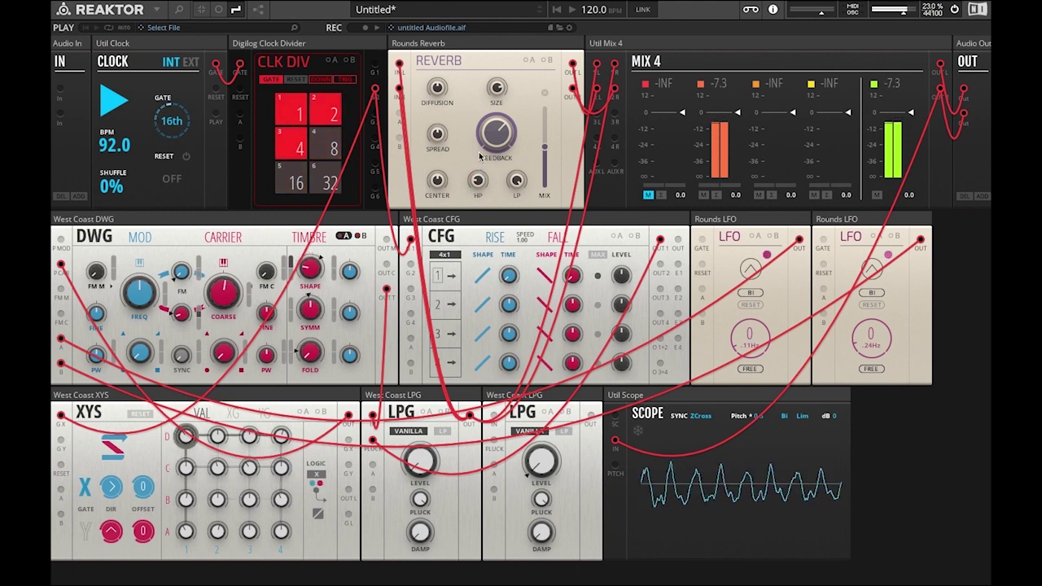
# Fine-tune the reverb to Size 82, Feedback 67.1 and HP 24.6.
pyautogui.moveTo(496, 91); pyautogui.dragTo(497, 87)
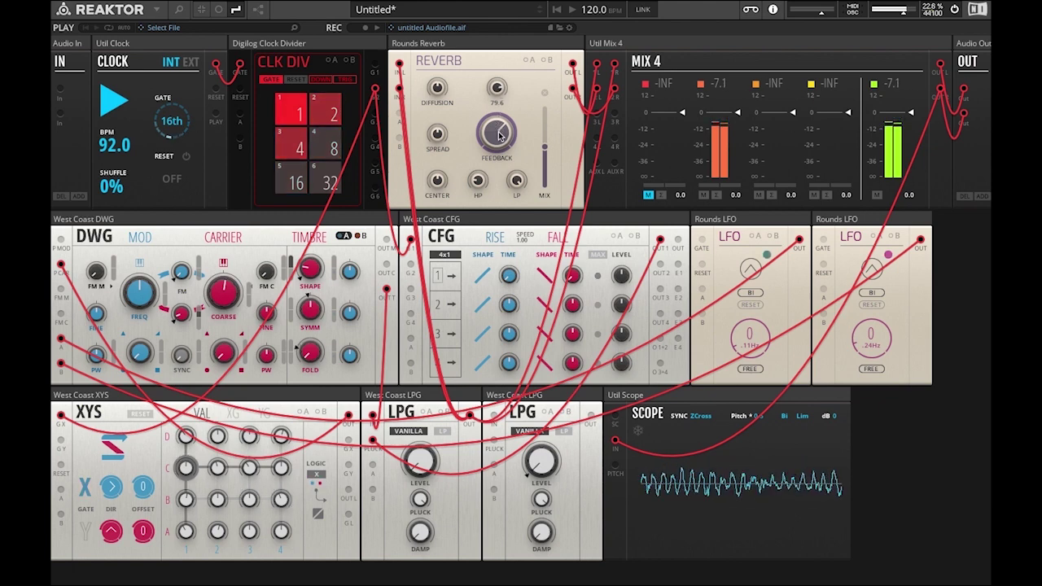
pyautogui.moveTo(499, 136); pyautogui.dragTo(499, 130)
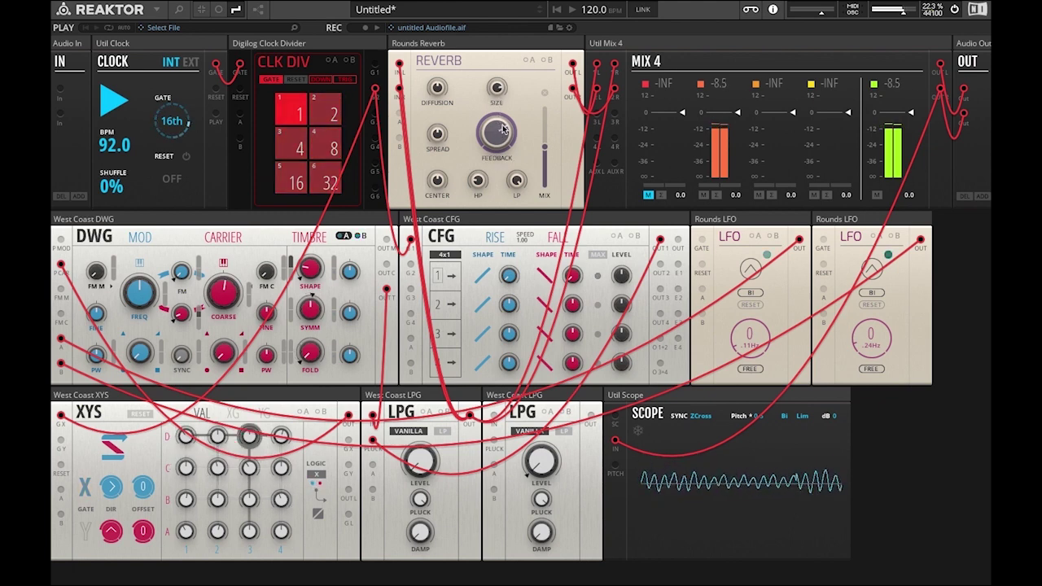
pyautogui.moveTo(478, 181); pyautogui.dragTo(479, 177)
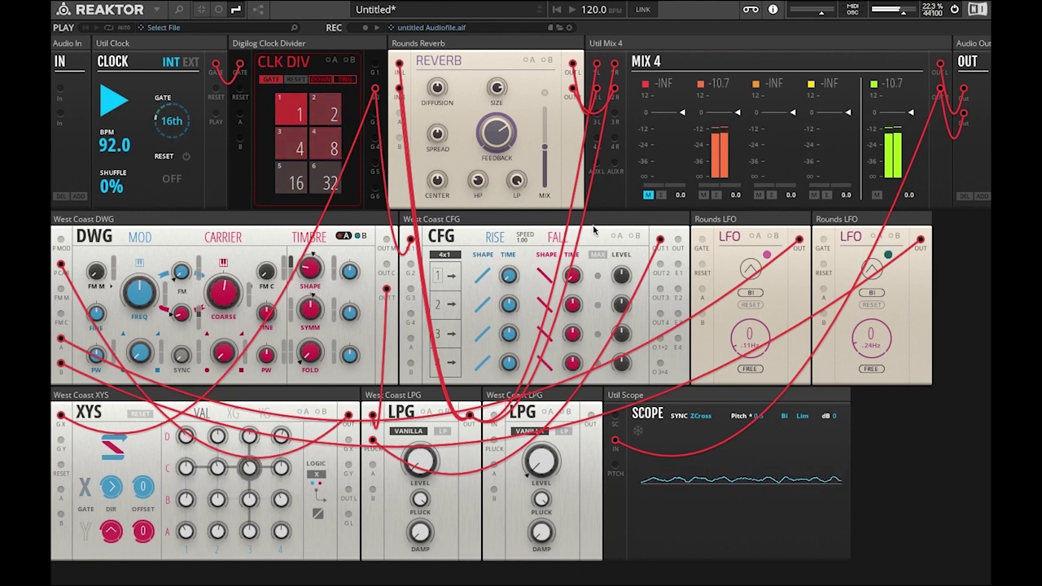
# Unmute Mix 4 channel 1 at -4.6, raise reverb Feedback to 79.6, and stop the clock.
pyautogui.click(649, 195)
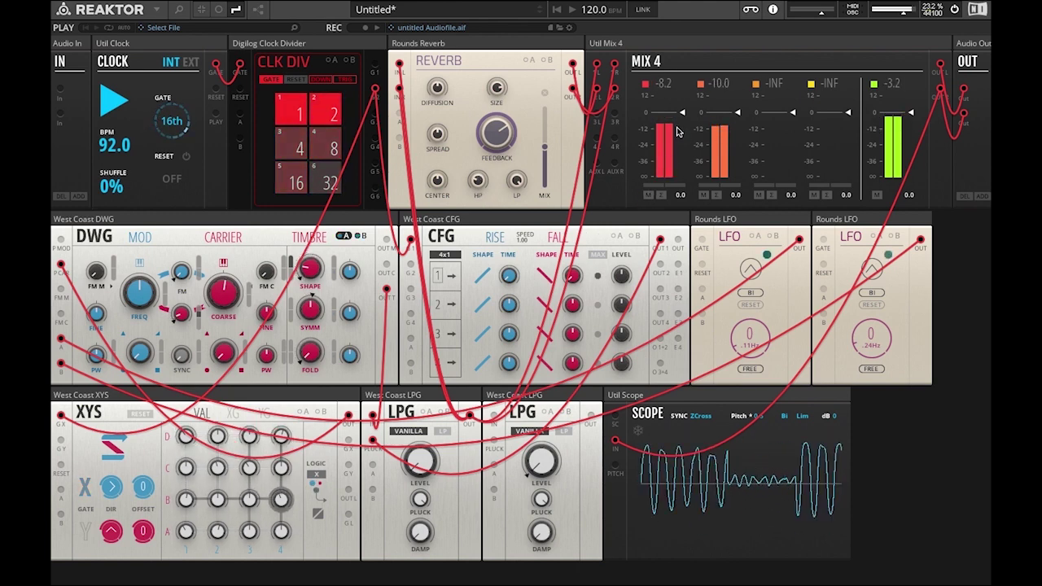
pyautogui.moveTo(682, 118); pyautogui.dragTo(684, 131)
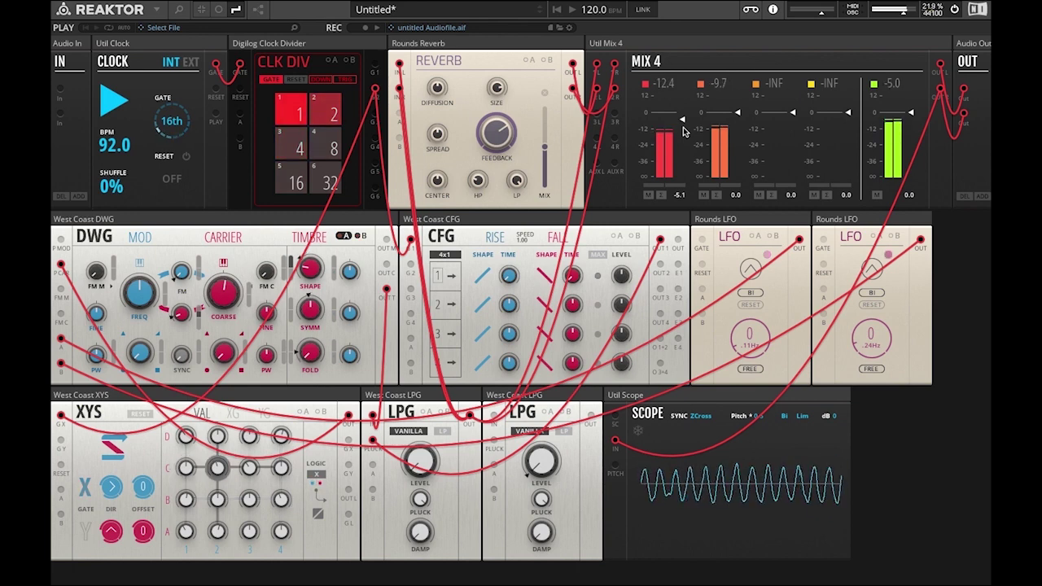
pyautogui.scroll(4, 501, 83)
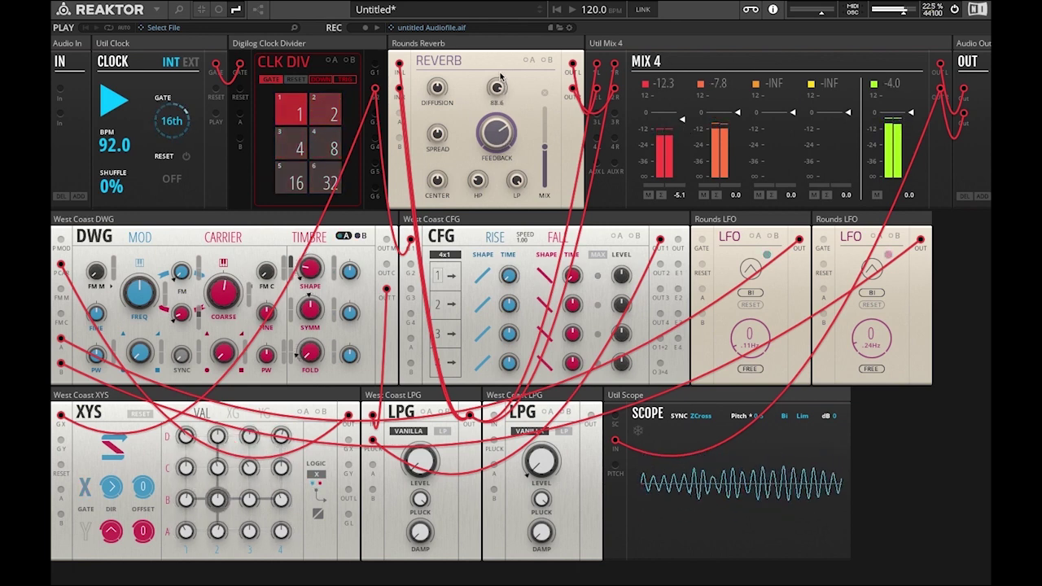
pyautogui.moveTo(503, 147); pyautogui.dragTo(499, 120)
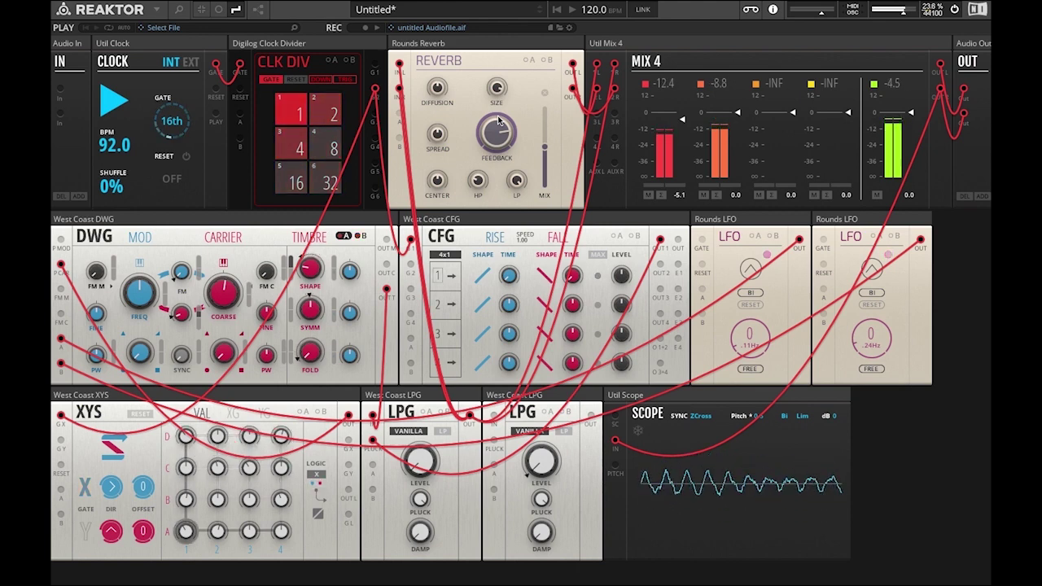
pyautogui.click(114, 108)
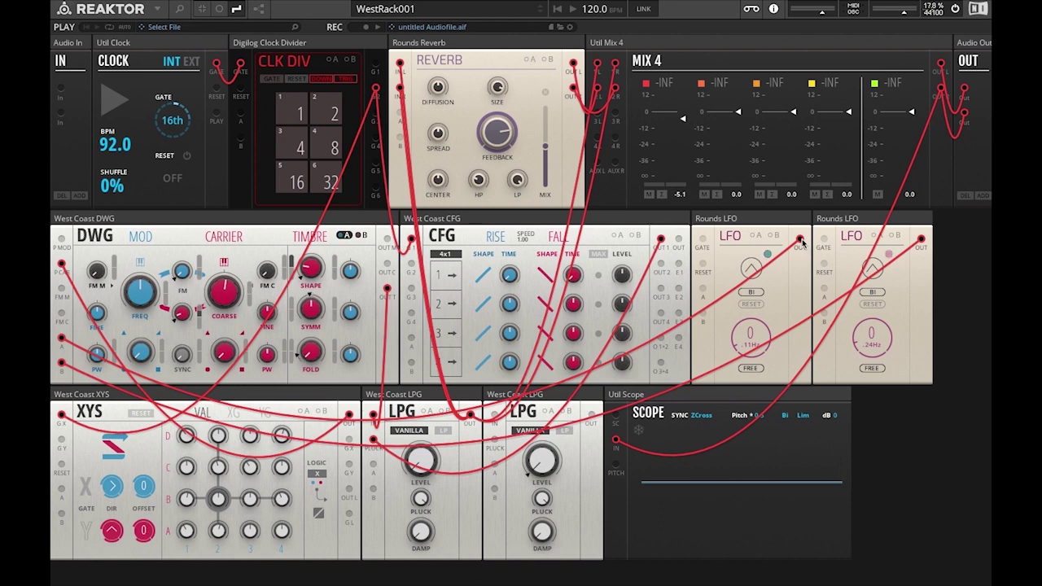
# Patch both Rounds LFOs onto the reverb Spread and start the clock.
pyautogui.moveTo(800, 243); pyautogui.dragTo(438, 138)
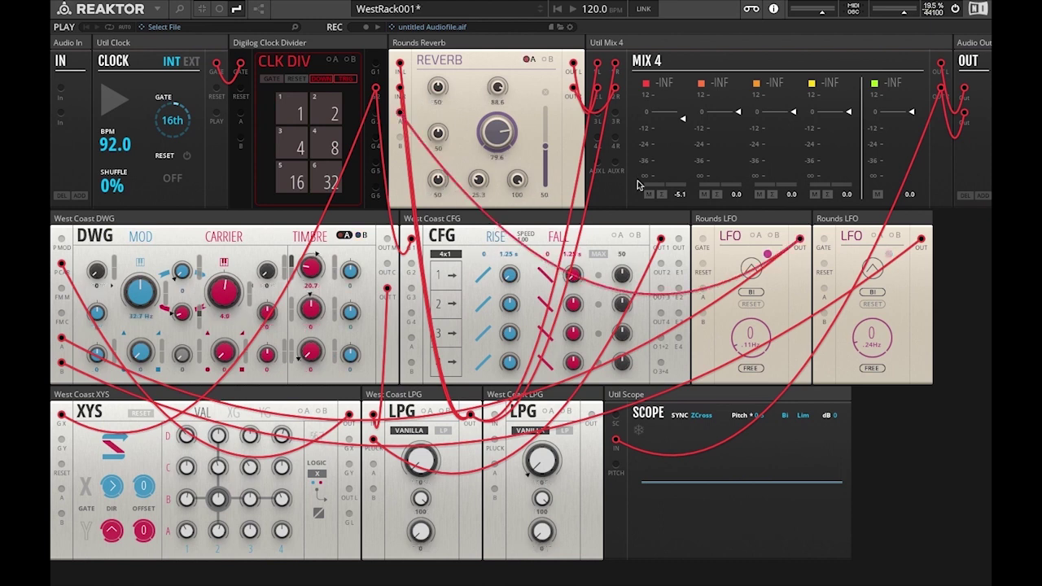
pyautogui.moveTo(920, 239); pyautogui.dragTo(399, 143)
pyautogui.click(117, 100)
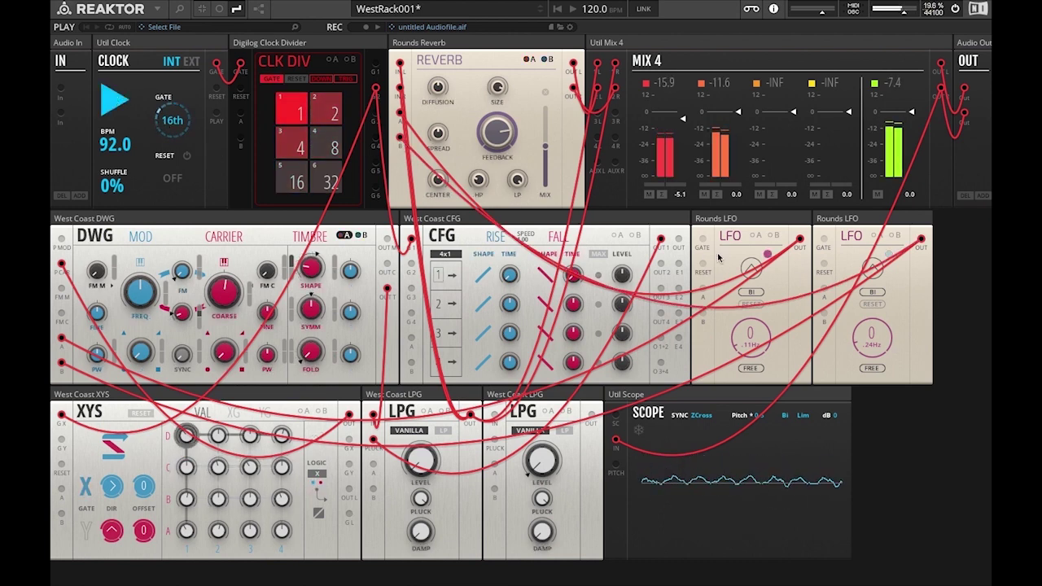
# Select the reverb's A snapshot and turn Spread up to 88.3.
pyautogui.click(528, 61)
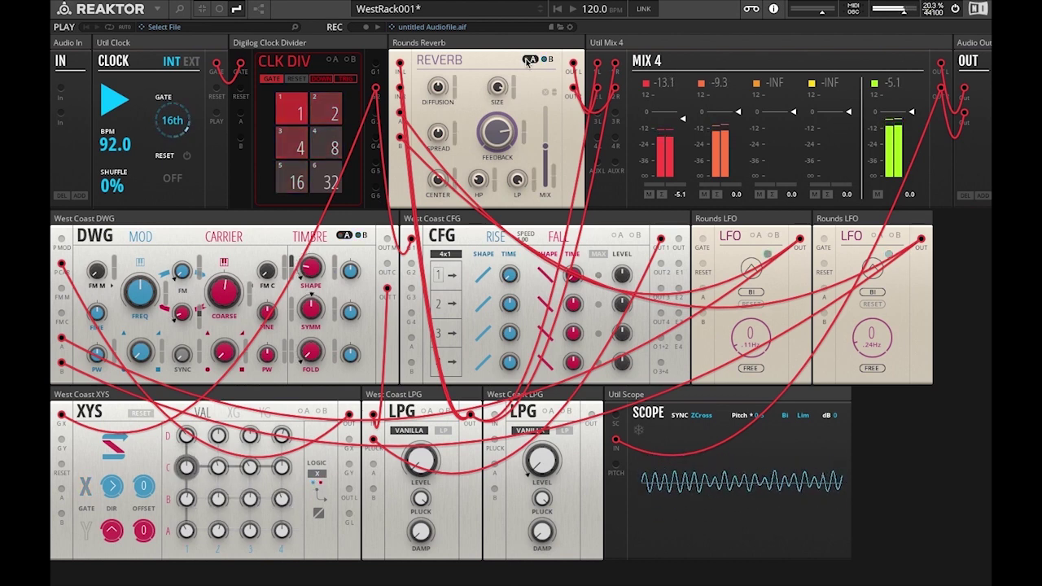
pyautogui.moveTo(442, 121)
pyautogui.moveTo(442, 120); pyautogui.dragTo(442, 85)
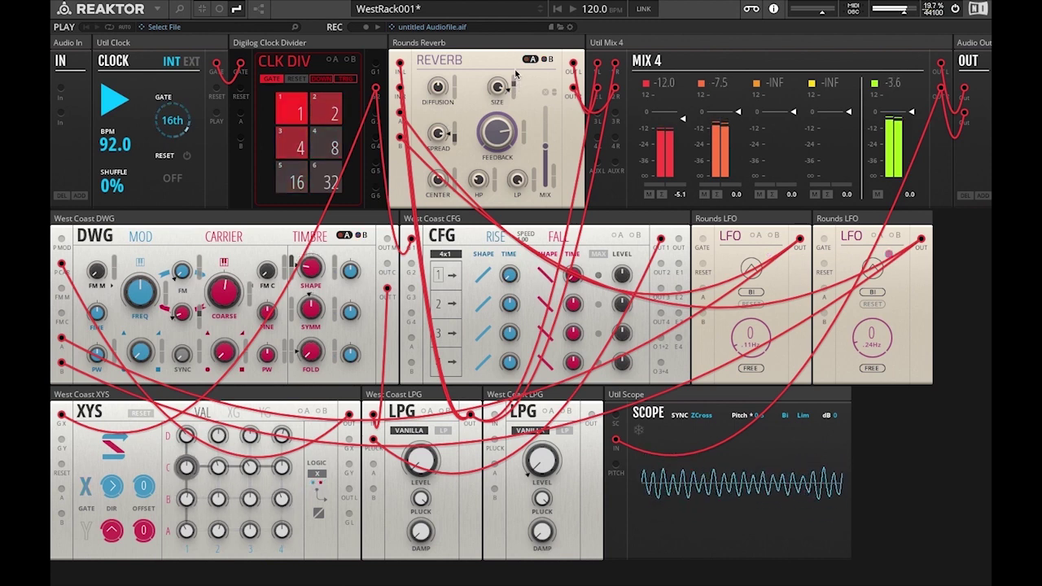
# Switch the Rounds Reverb to its B snapshot while the rack plays.
pyautogui.click(548, 59)
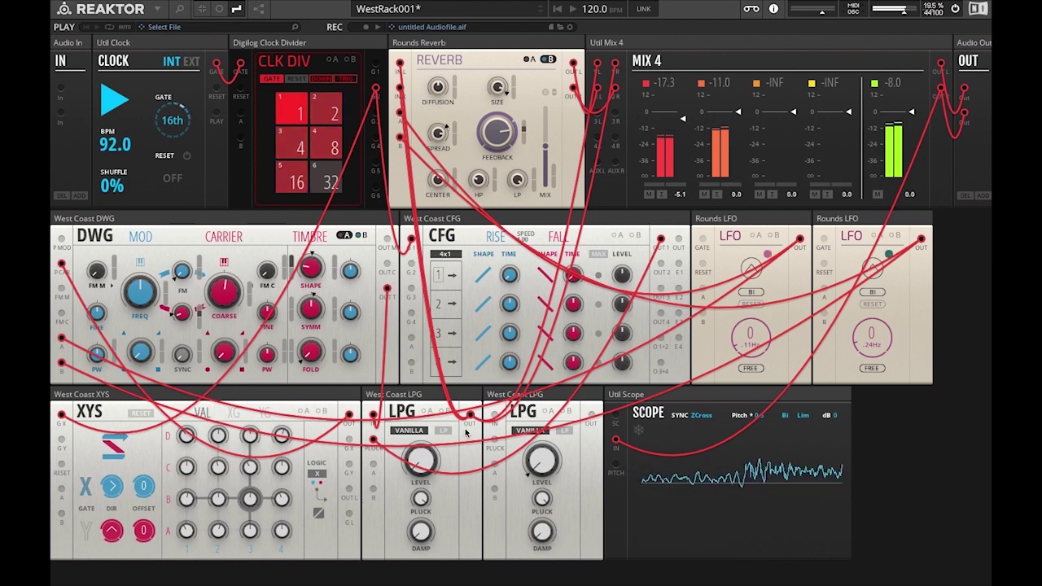
pyautogui.moveTo(409, 433)
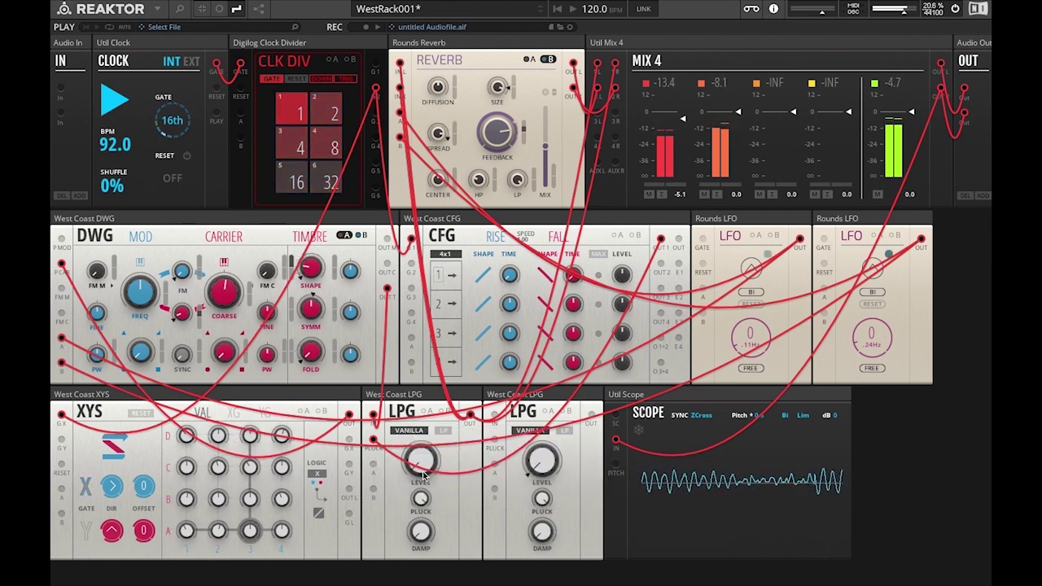
# Cycle the first LPG through SNAPPY and SMOOTH with LP toggled, ending in VANILLA.
pyautogui.click(443, 431)
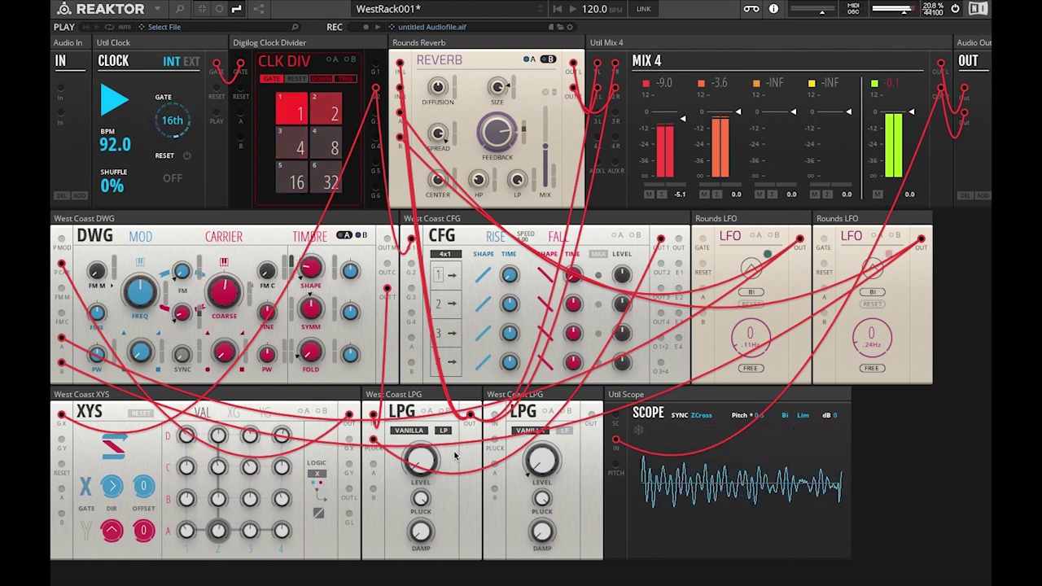
pyautogui.click(406, 431)
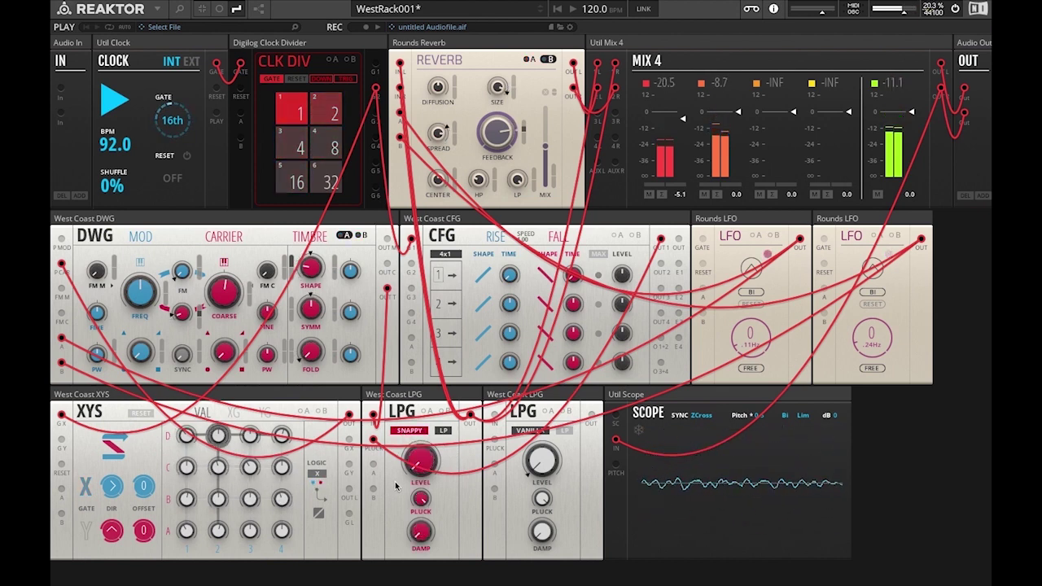
pyautogui.click(444, 432)
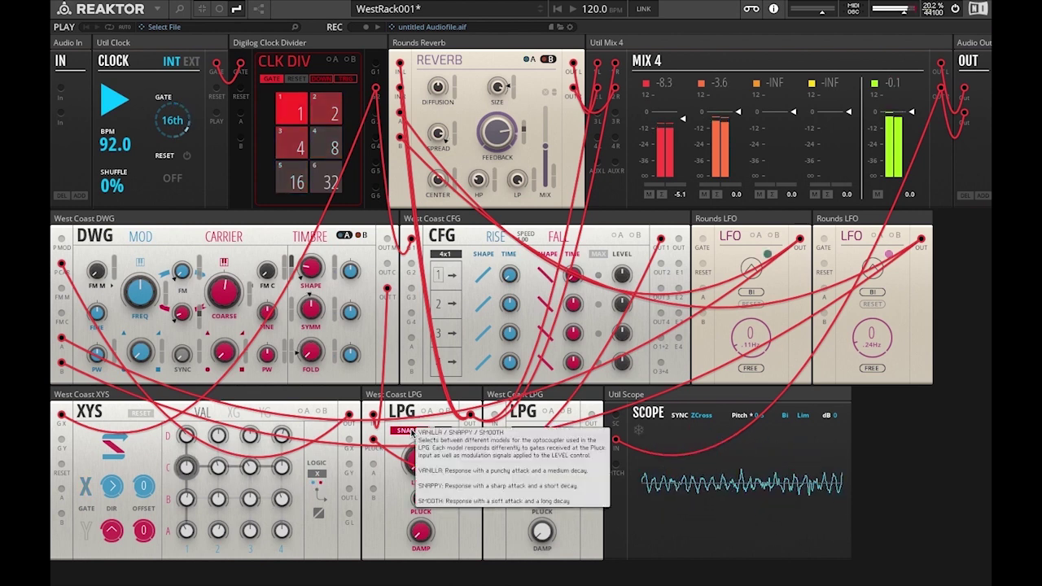
pyautogui.click(410, 429)
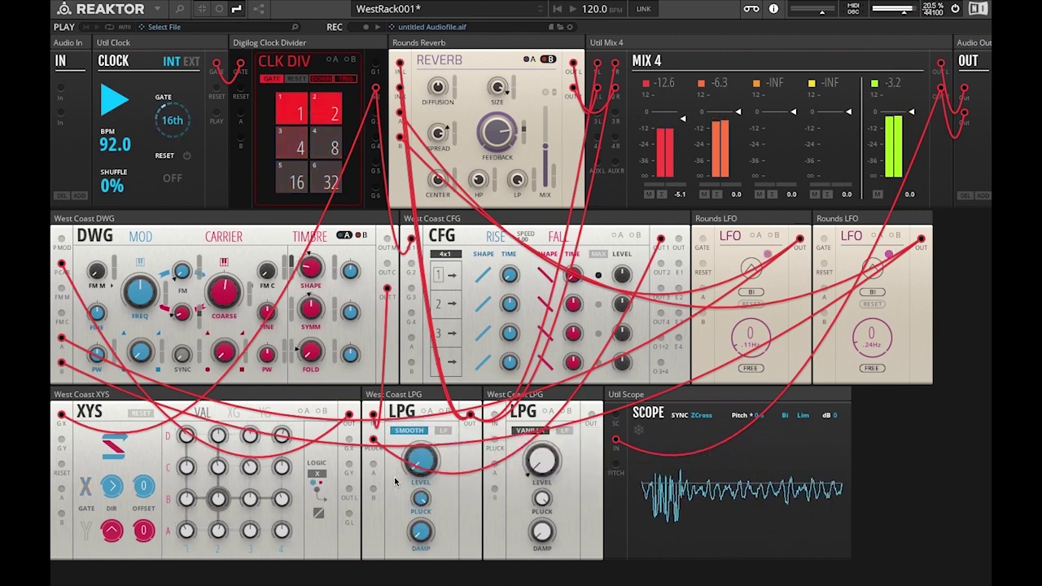
pyautogui.click(444, 432)
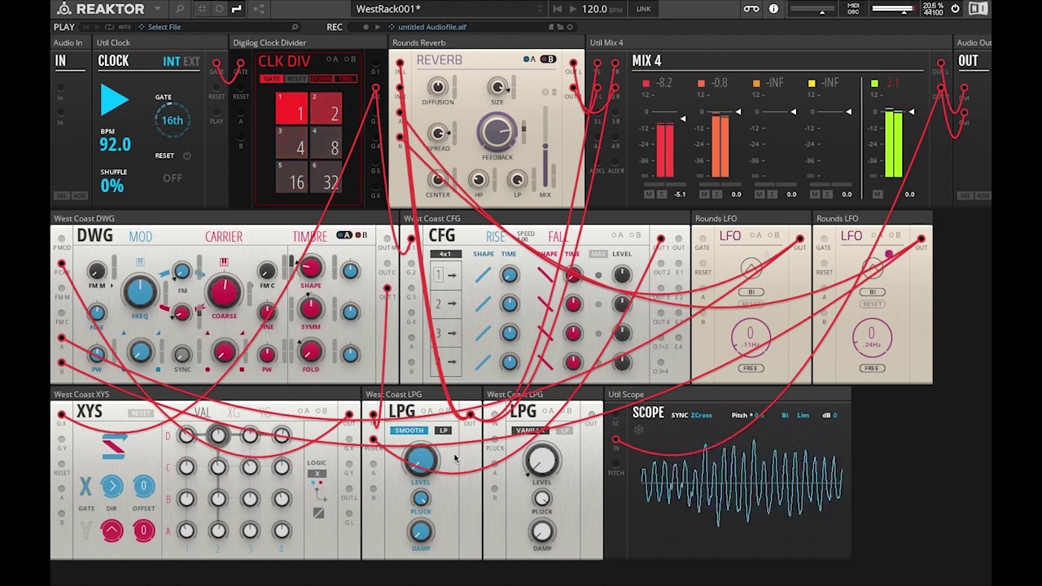
pyautogui.click(411, 434)
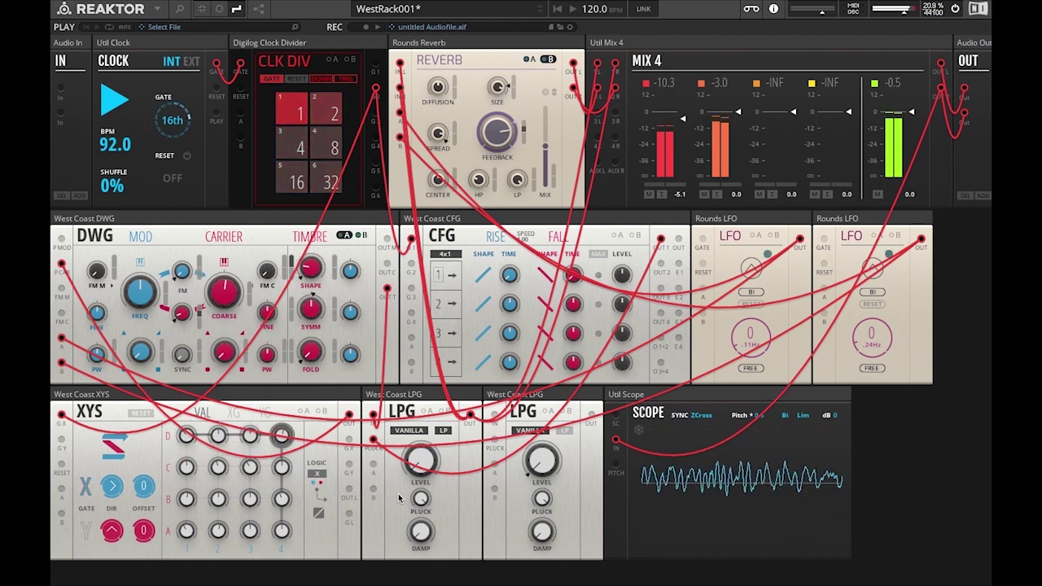
# Stop the Util Clock transport, silencing the WestRack001 rack.
pyautogui.click(117, 106)
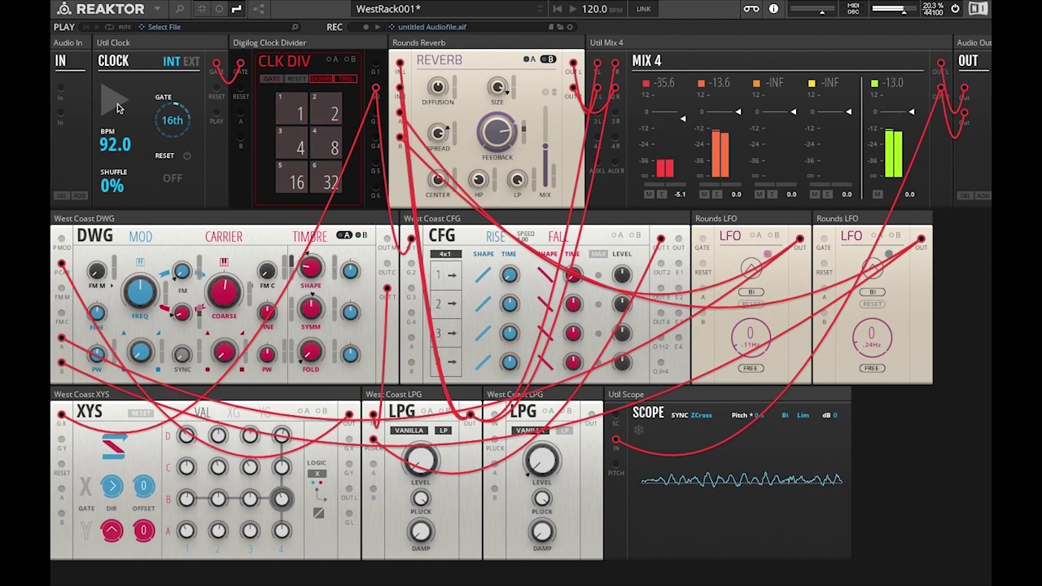